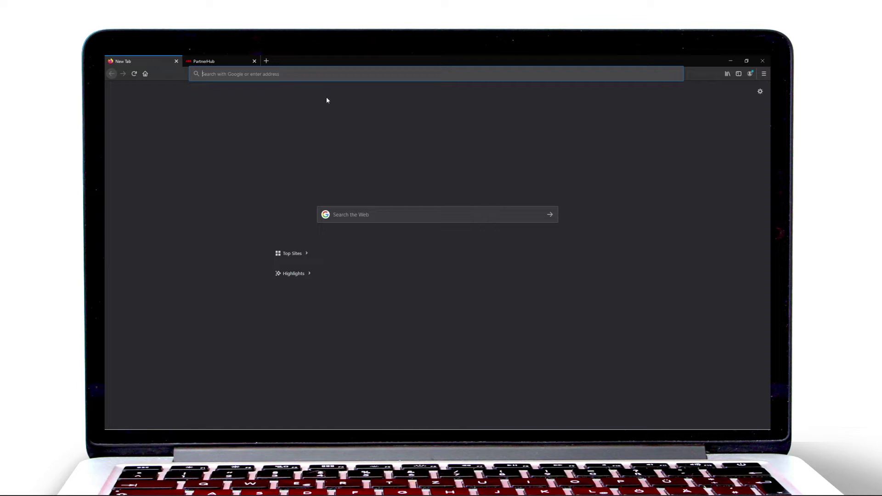
text(http://par)
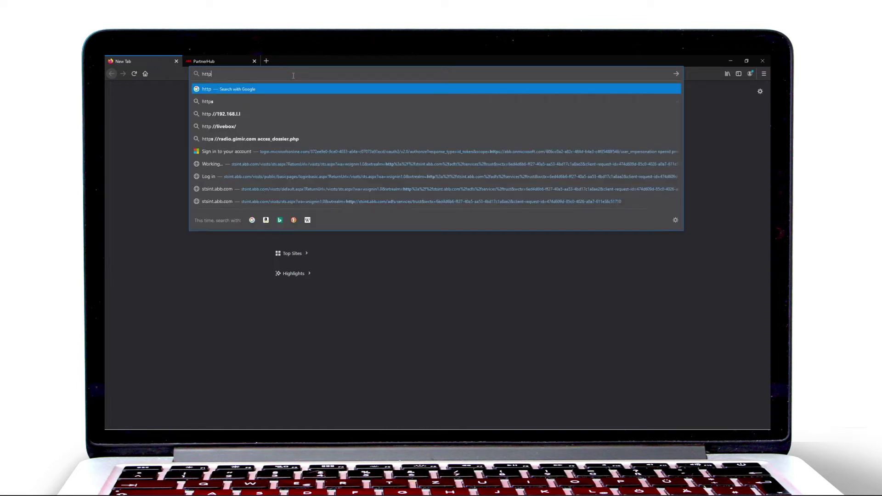
text(tner)
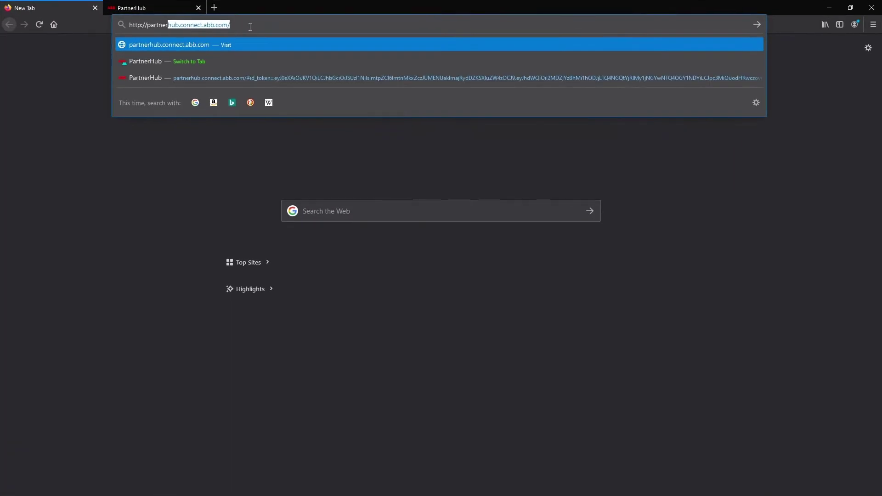
key(Right)
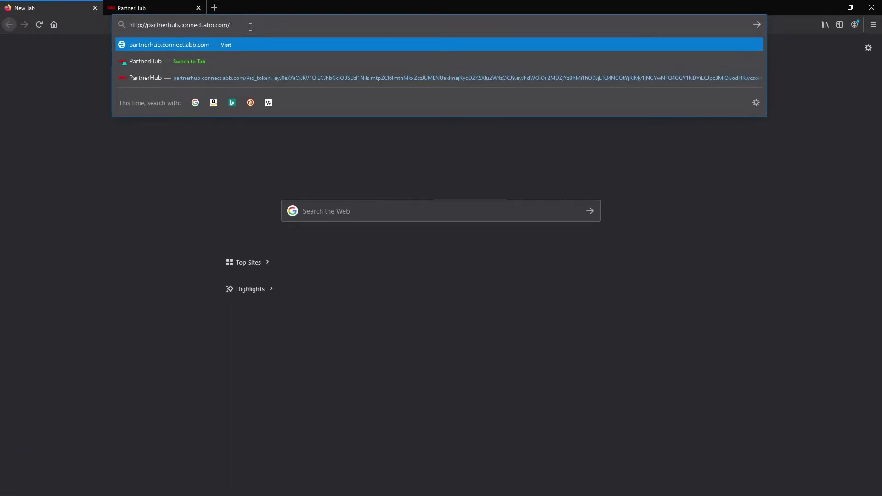
key(Return)
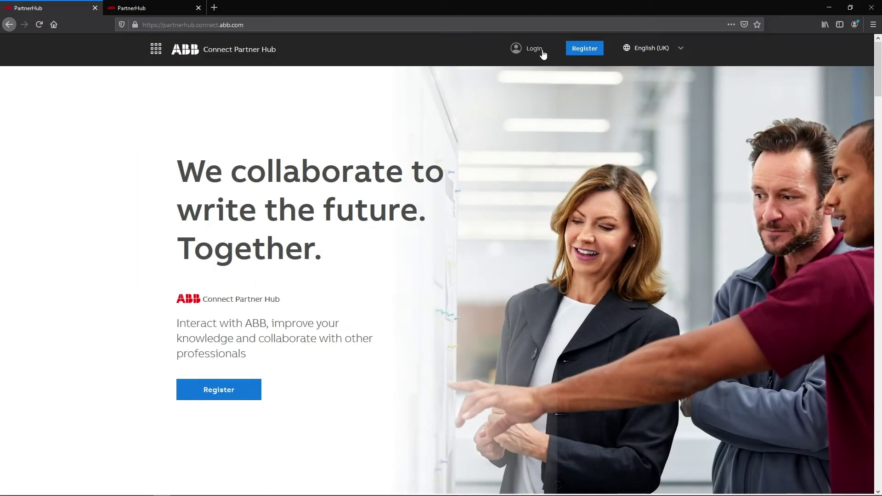
click(534, 48)
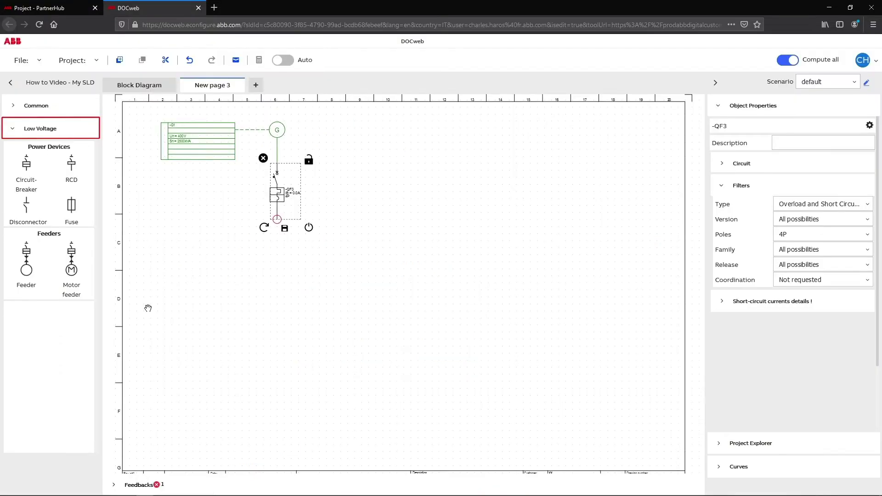
Add a low-voltage feeder below circuit breaker -QF3 on New page 3.
mouse_move(26, 270)
mouse_down()
mouse_move(106, 306)
mouse_move(235, 265)
mouse_move(276, 239)
mouse_up()
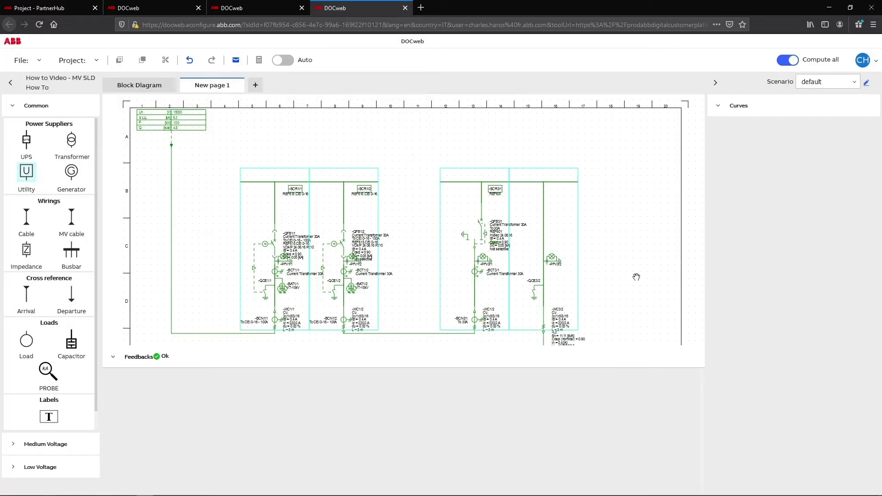
Select the medium-voltage switchgear unit with cable -WC3/2 and open the display options of its short-circuit curves.
click(547, 263)
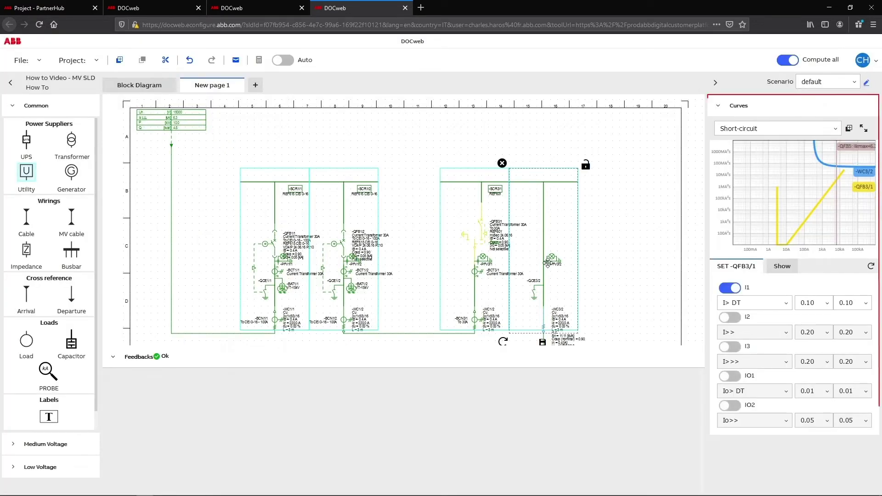
click(792, 267)
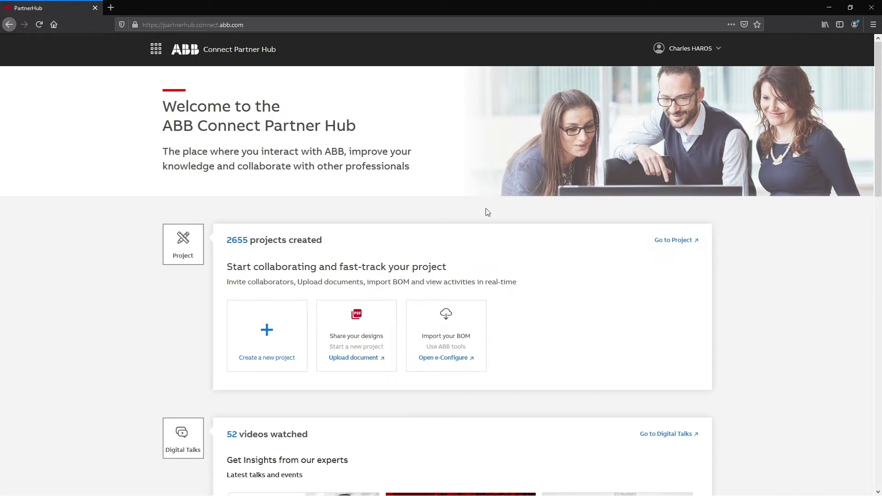
Go to the Project area of the Partner Hub and start creating a new project.
click(156, 49)
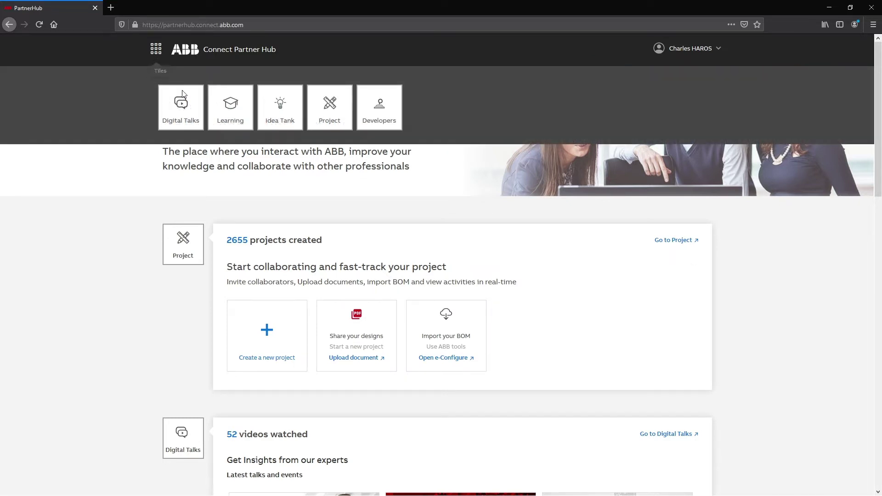
click(349, 124)
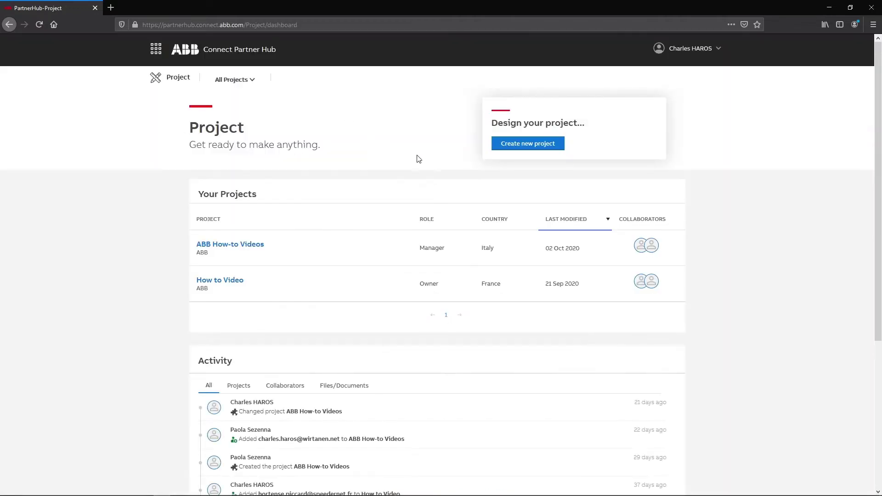
click(510, 145)
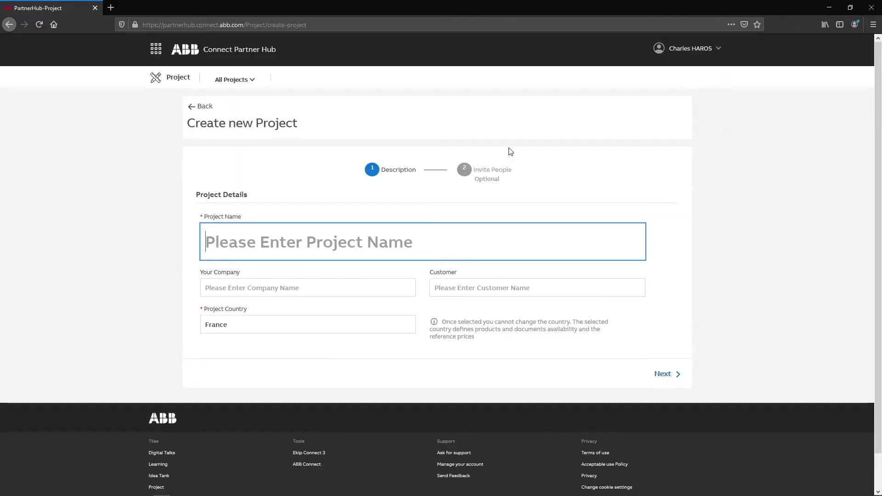
Fill in the project details with the name How to Video, company ABB and customer XX.
text(How to Video)
click(386, 290)
text(ABB)
key(Tab)
text(X)
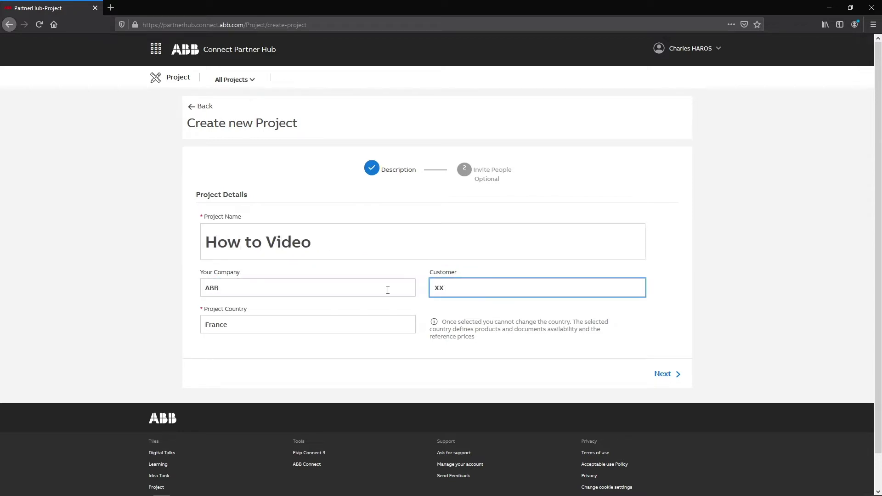
key(Tab)
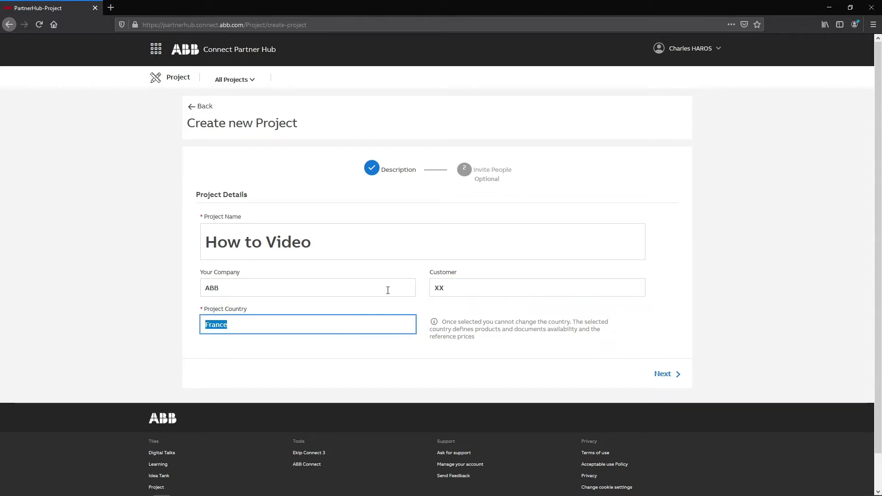
key(Return)
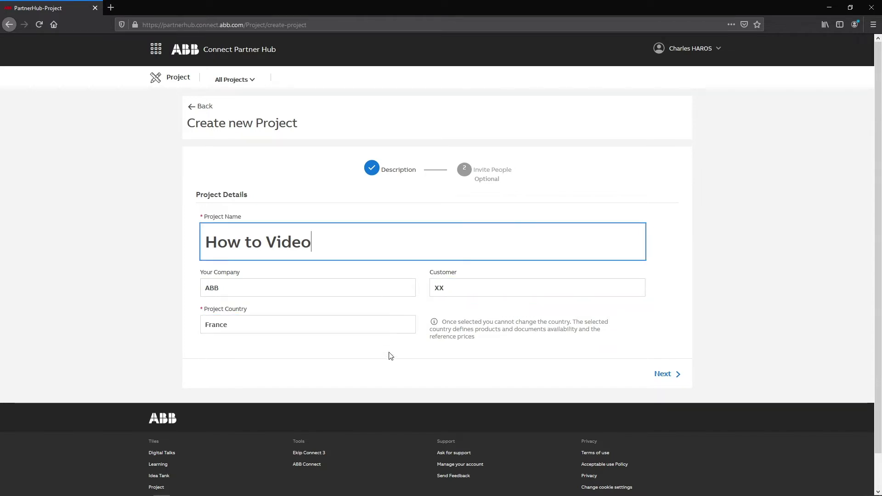
Set the project country to Italy and create the project without inviting any collaborators.
click(400, 327)
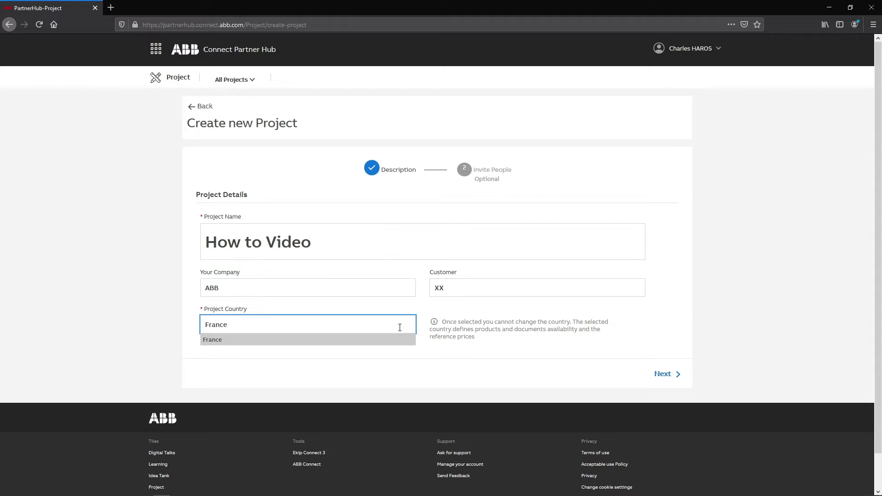
key(ctrl+a)
key(BackSpace)
text(Italy)
click(208, 341)
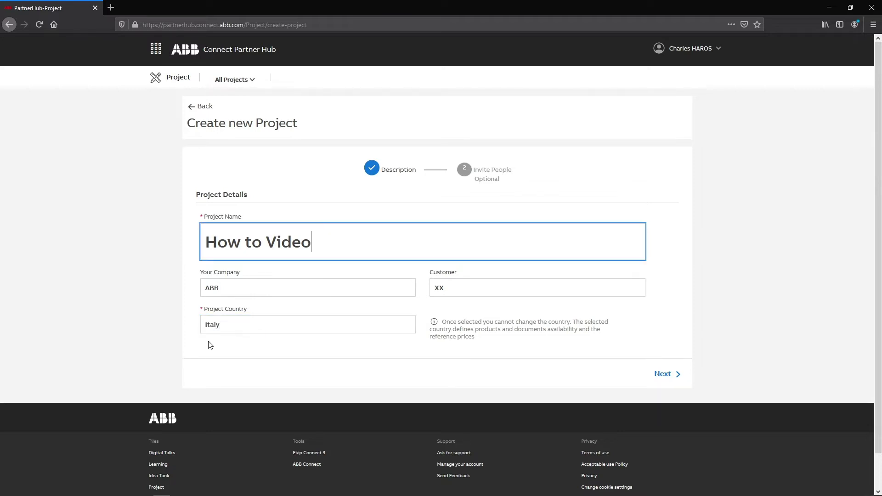
click(671, 379)
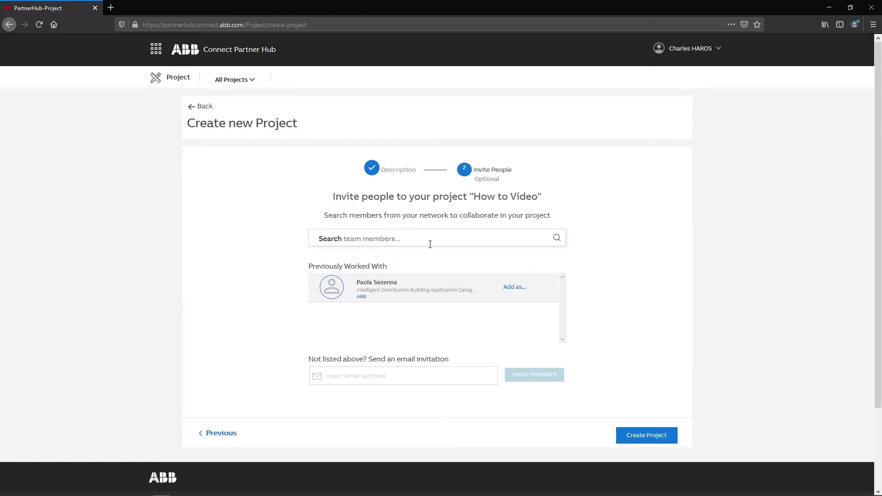
click(653, 439)
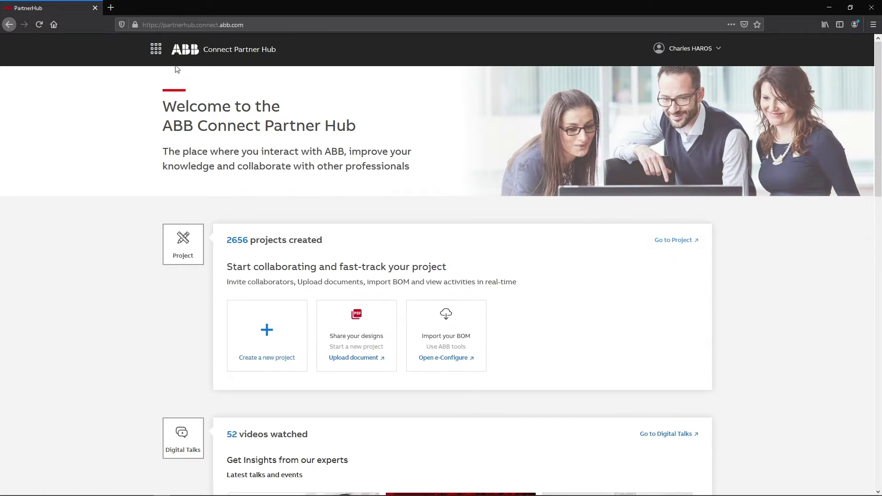
Open the How to Video project from the project list and review its overview page.
click(157, 50)
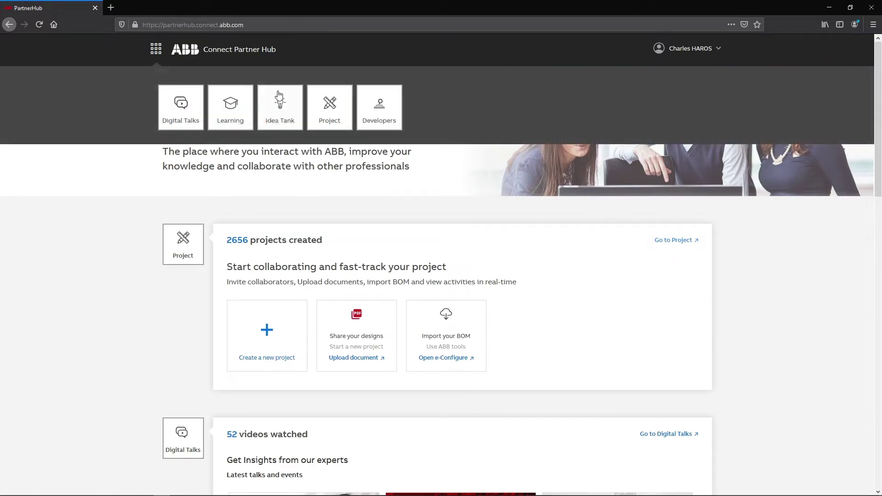
click(338, 117)
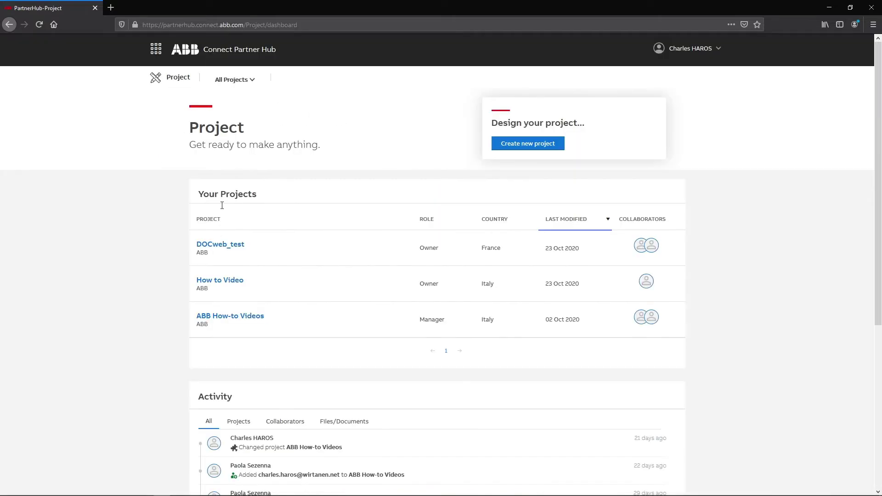
click(243, 281)
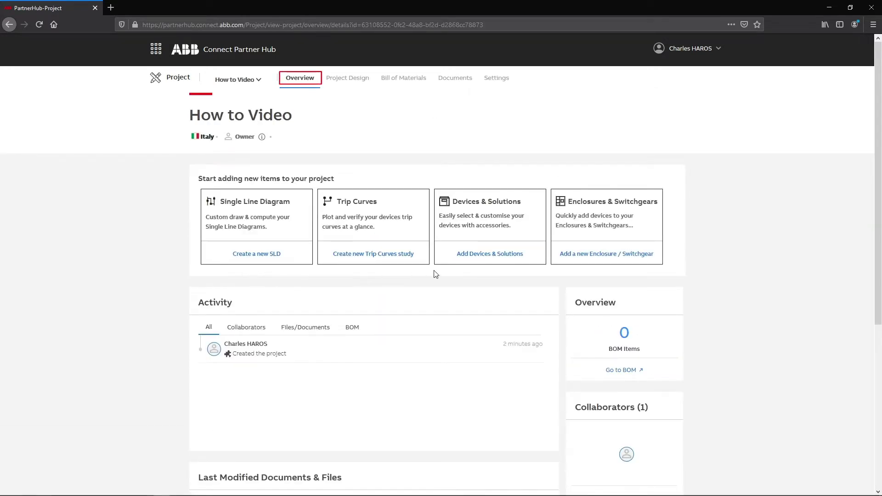
scroll(687, 290, down, 2)
scroll(689, 292, down, 2)
scroll(689, 293, up, 4)
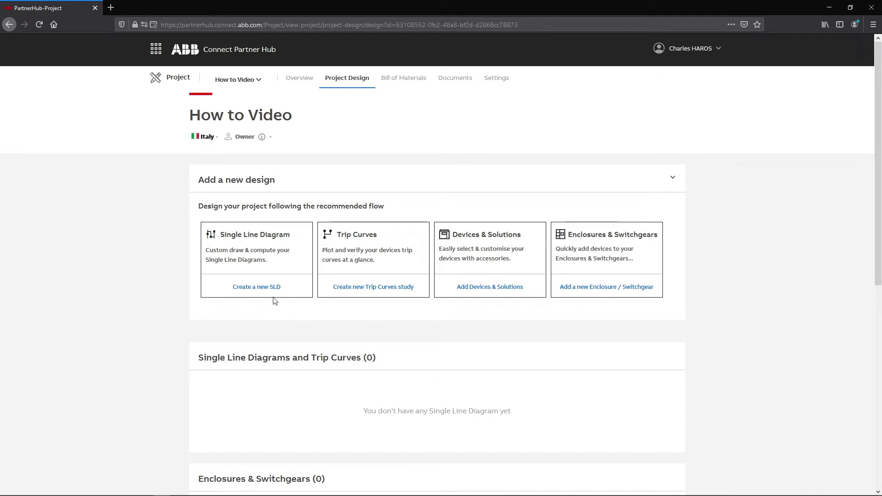
Create a new single line diagram named My first SLD in the project's design area.
click(256, 288)
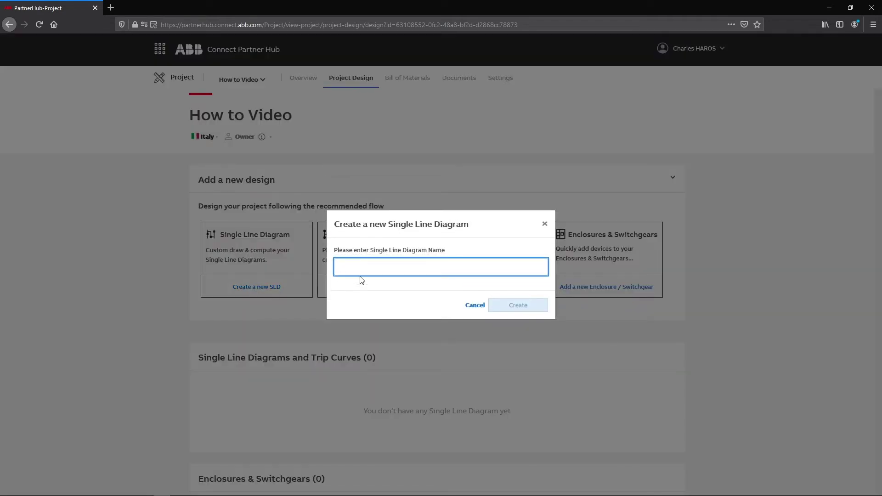
text(My first)
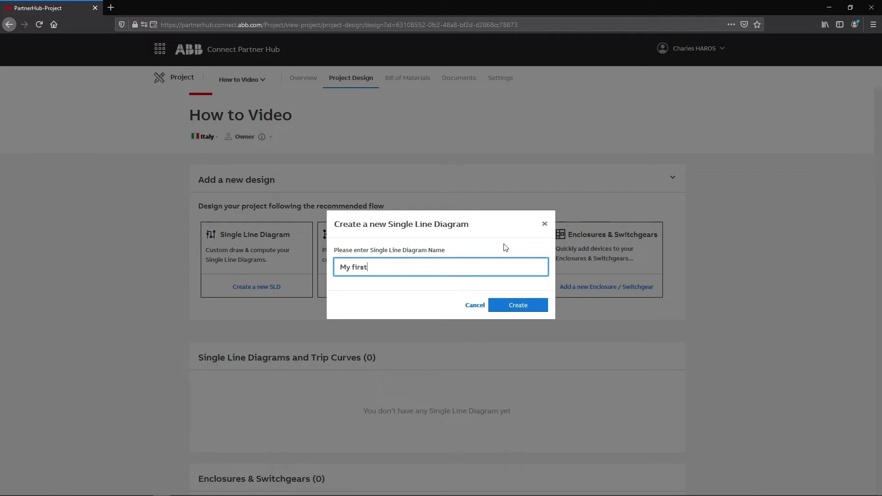
text( SLD)
key(Return)
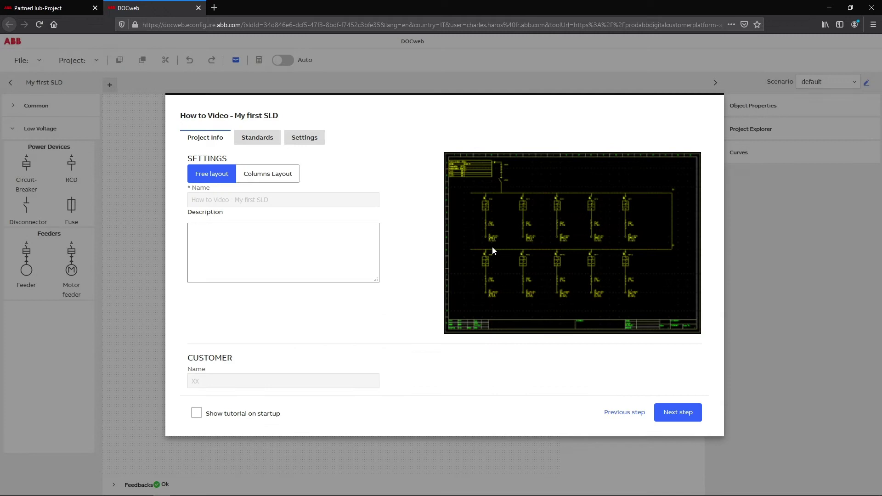
Preview the Columns Layout for the diagram and set the layout back to Free layout.
click(254, 176)
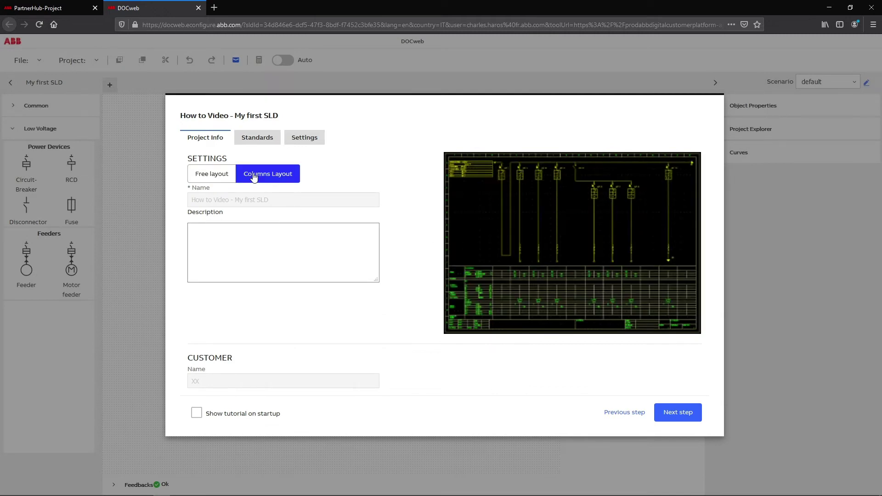
click(213, 173)
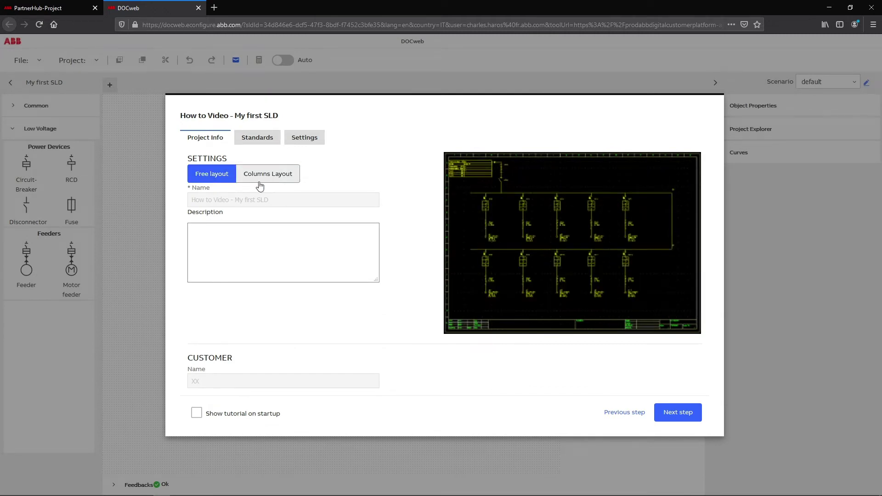
Set the diagram's standards to the Power supply MV-LV installation type with calculations according to IEC 60909-1.
click(275, 141)
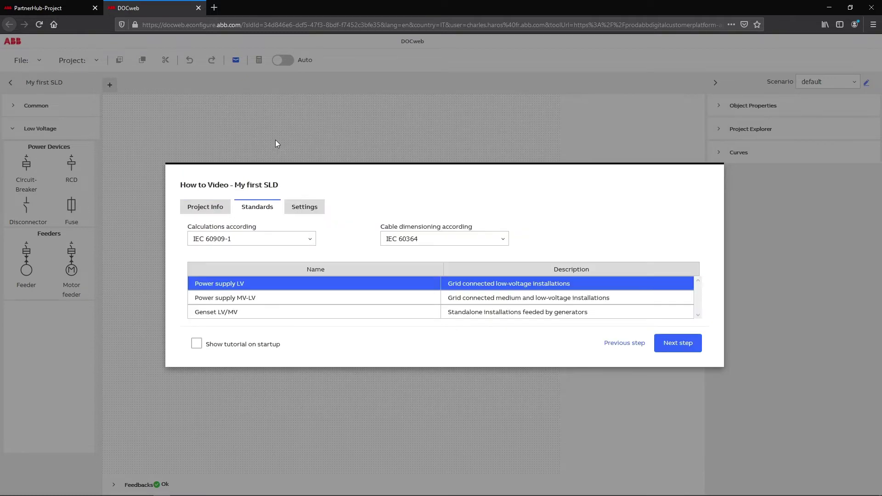
click(314, 209)
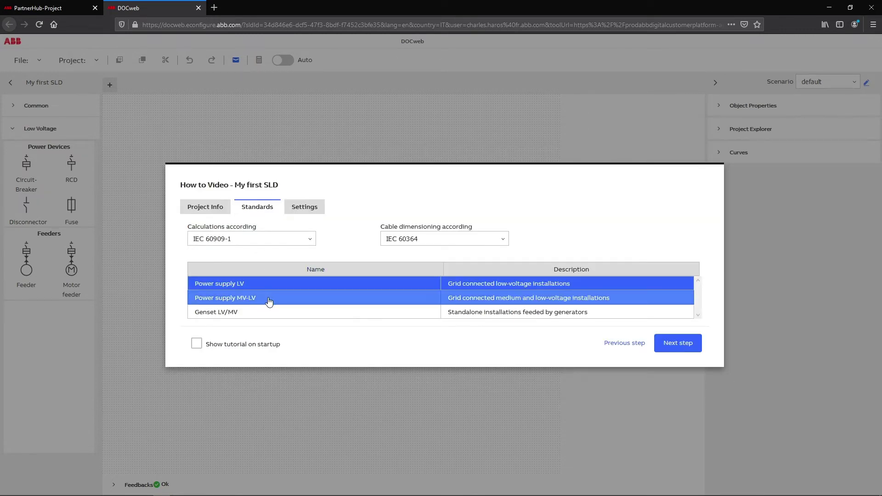
click(270, 300)
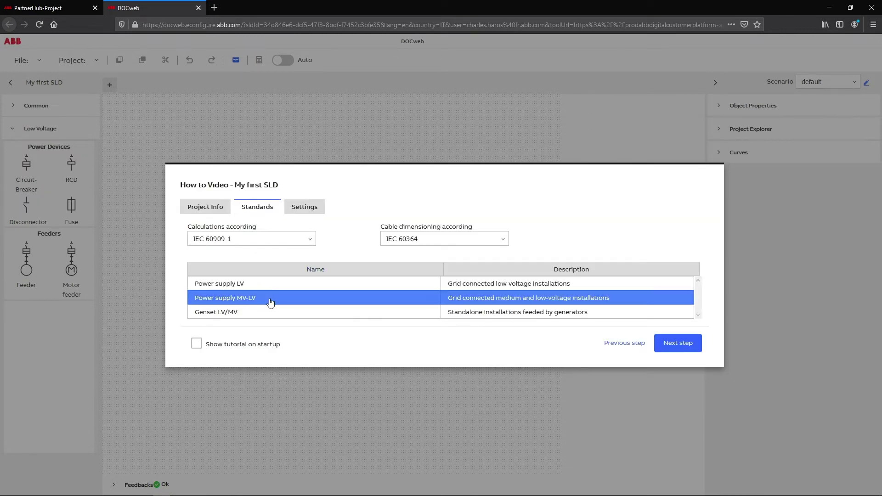
click(311, 240)
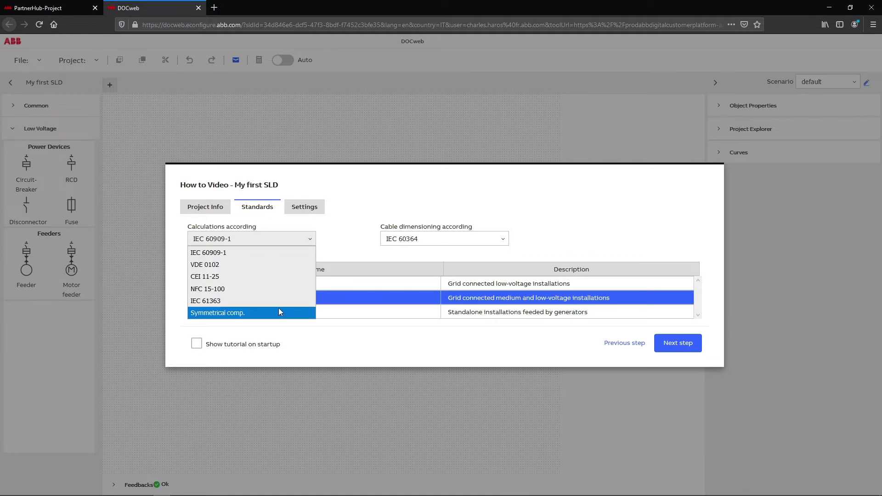
click(251, 255)
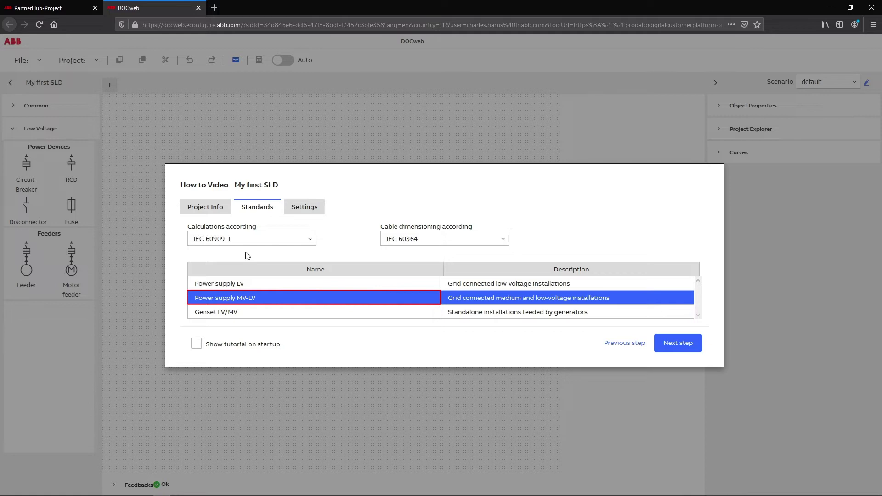
Review the MV power supply and LV default settings and save the new project.
click(316, 209)
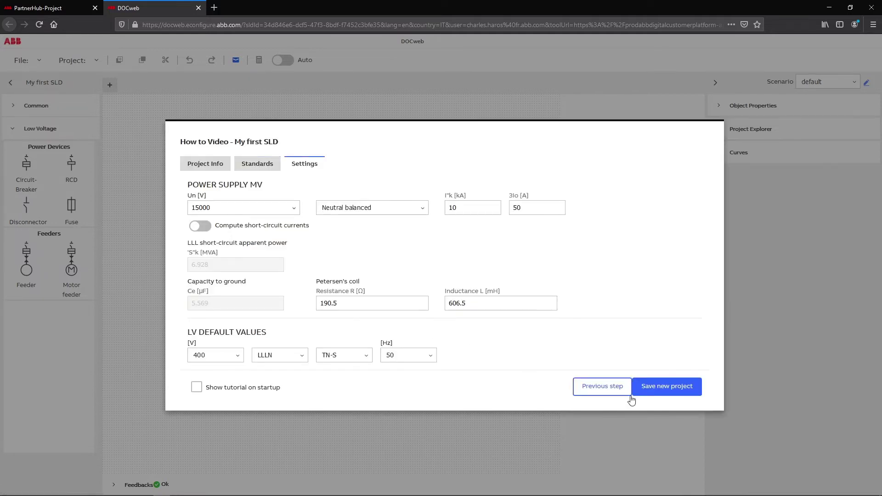
click(684, 394)
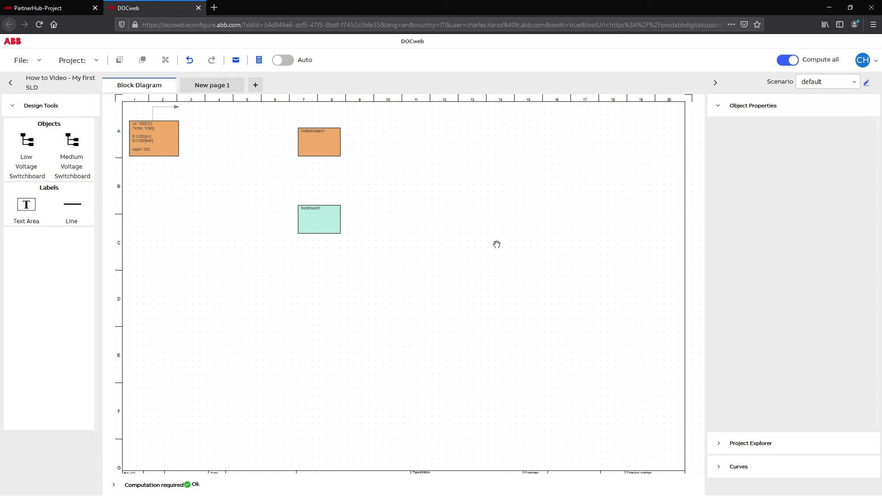
Switch from the block diagram to the drawing sheet New page 1.
click(220, 92)
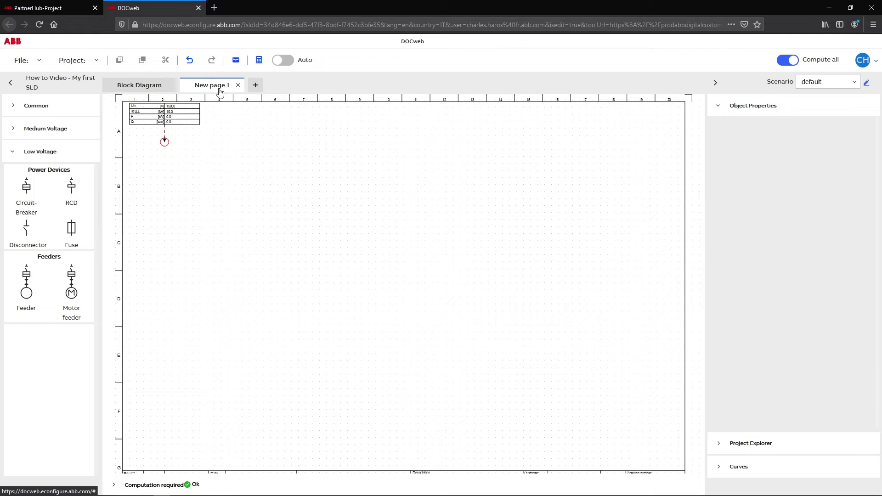
Return to the block diagram and place a new low voltage switchboard below the power supply, level with Switchboard1.
click(149, 93)
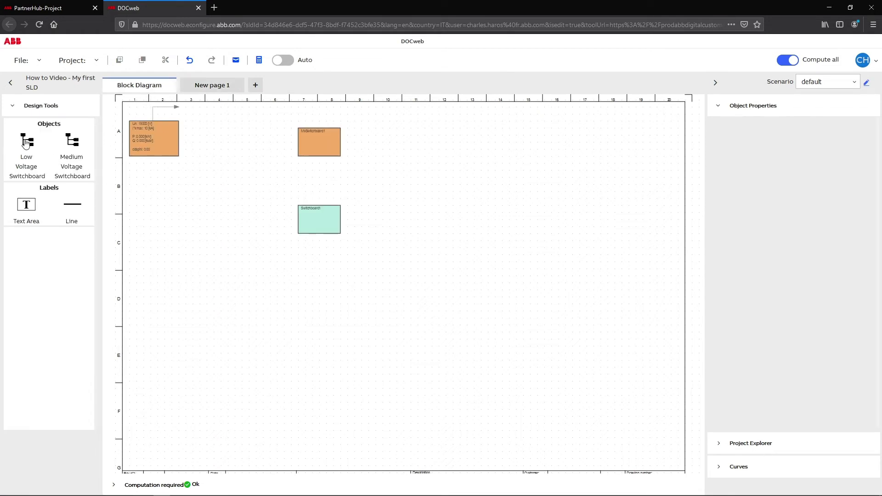
drag(43, 164, 135, 203)
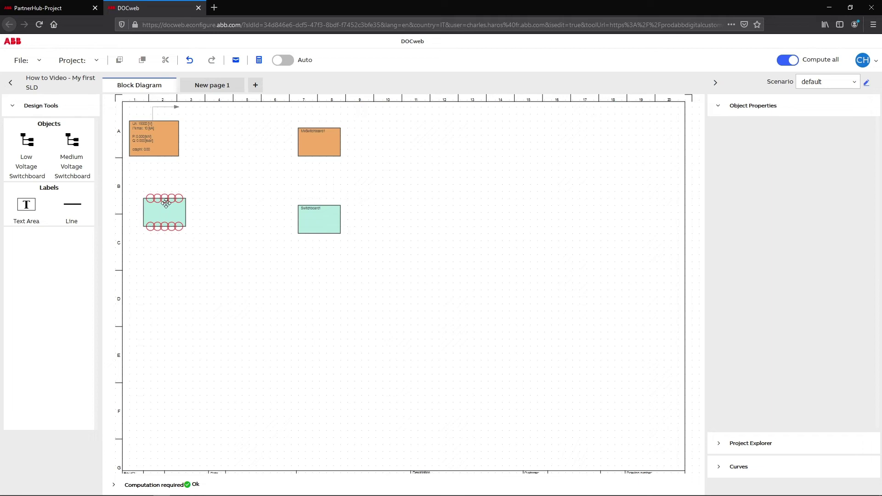
drag(166, 203, 214, 210)
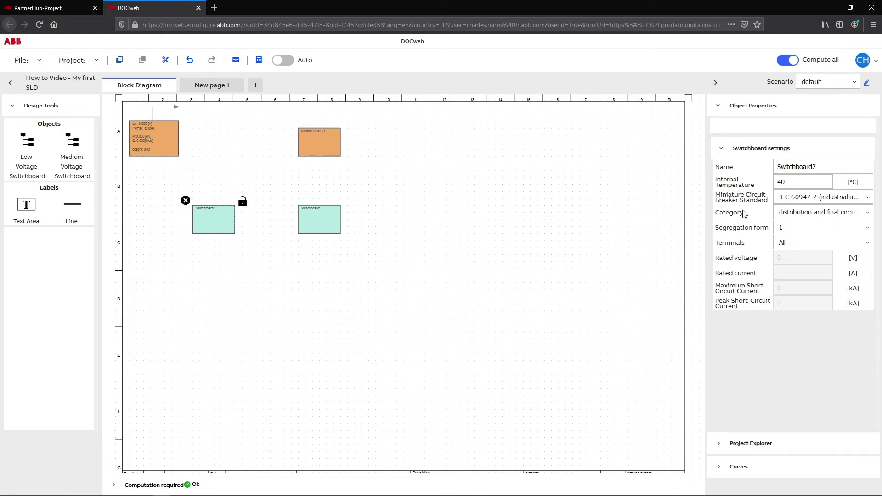
Examine the switchboard settings of the new low voltage switchboard and of MvSwitchboard1.
click(726, 153)
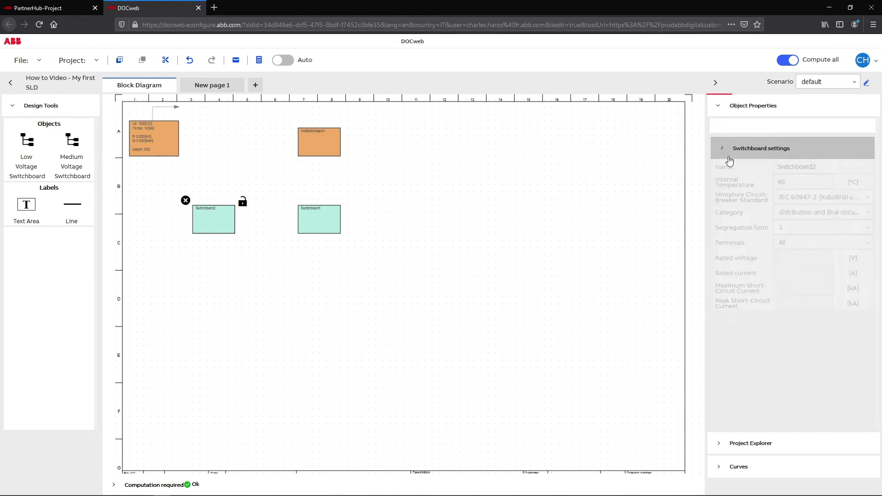
click(726, 153)
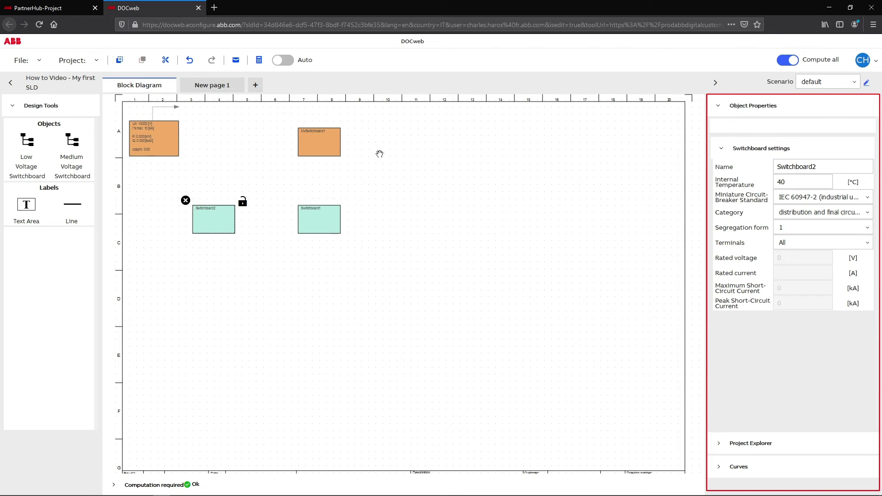
click(333, 139)
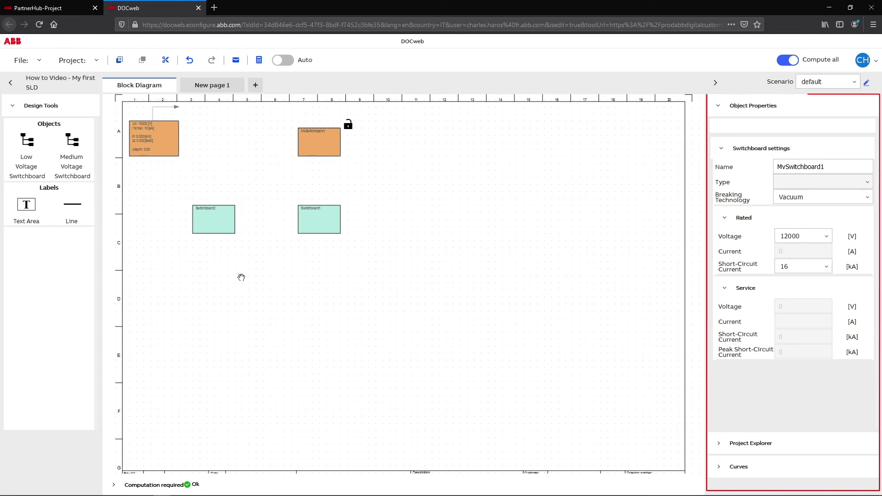
Place a text area beside the medium voltage switchboard in the block diagram with the note "Add a Note !".
drag(26, 206, 364, 114)
click(790, 182)
key(ctrl+a)
text(Add)
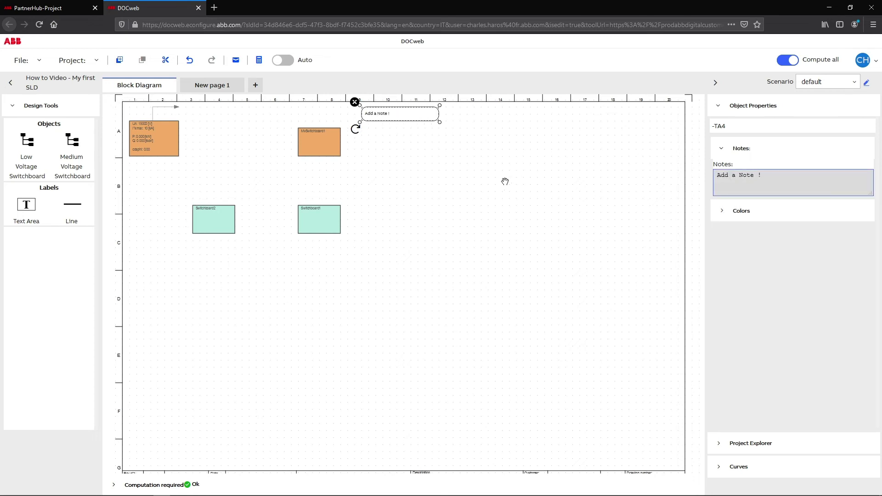
click(486, 180)
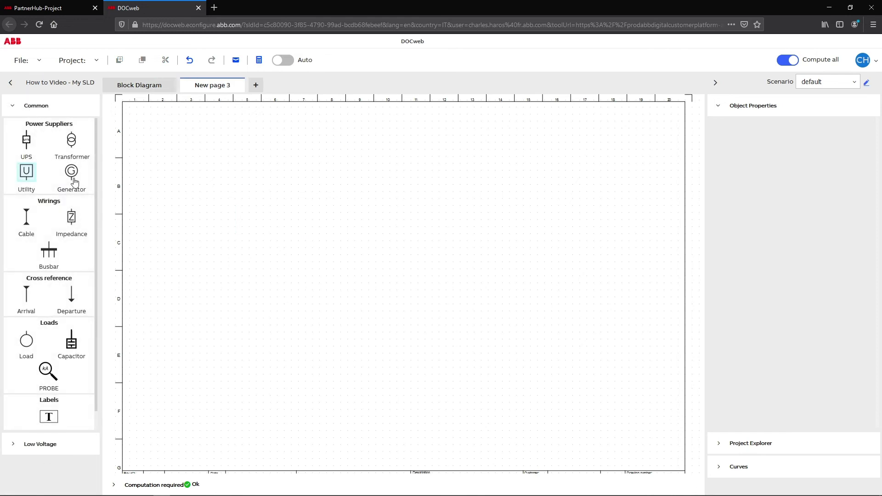
Build a line on New page 3 from a generator, a low voltage circuit-breaker below it, and a motor feeder attached to the breaker.
drag(76, 183, 163, 114)
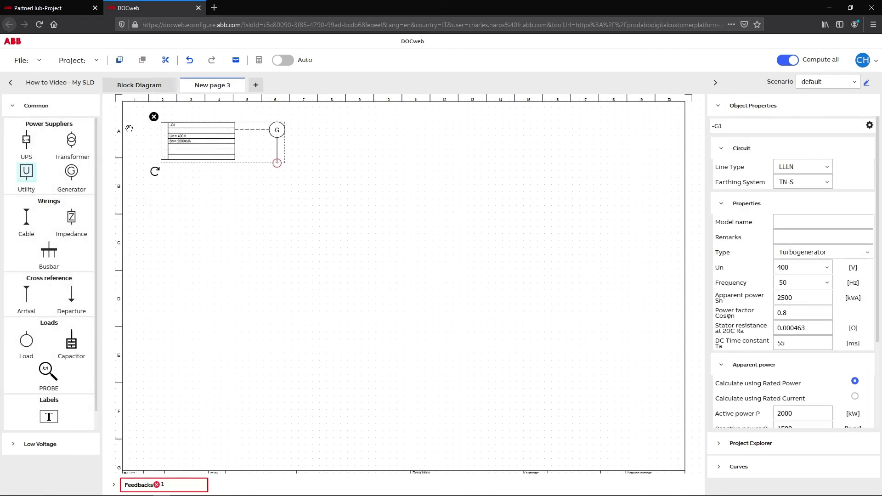
click(45, 444)
drag(83, 182, 281, 203)
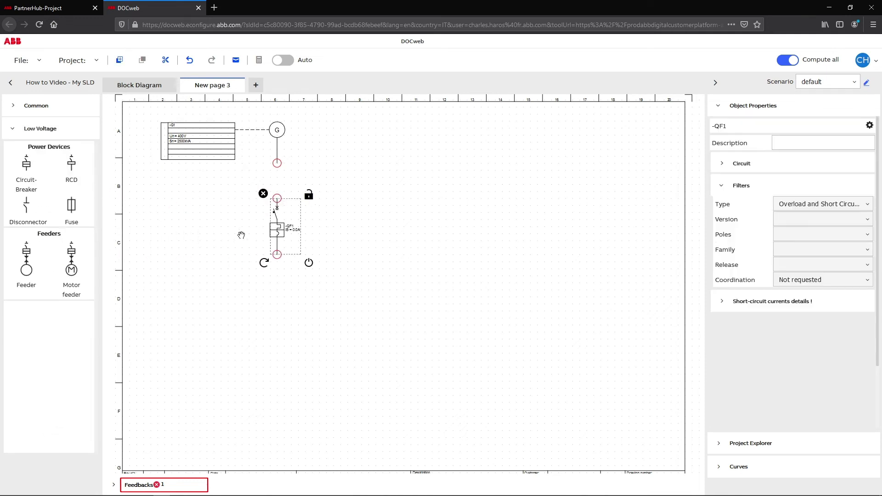
drag(76, 262, 277, 264)
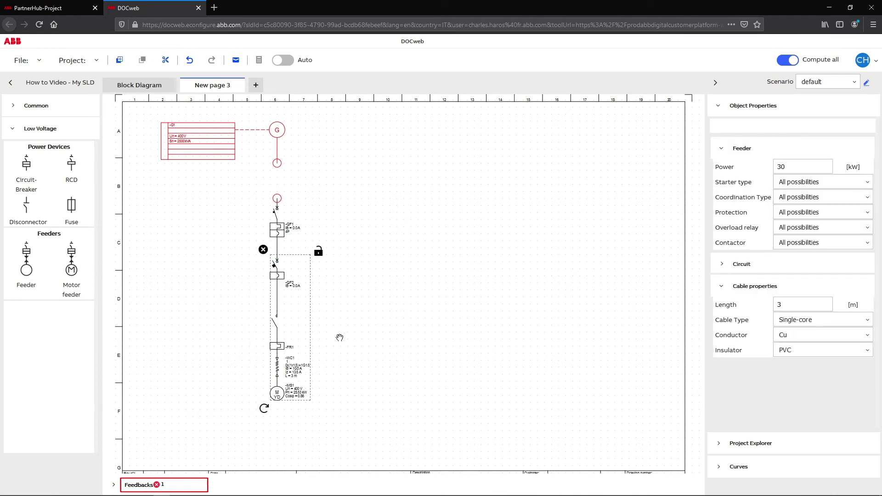
Check the feedback list, connect the circuit-breaker's upper terminal to the generator, and run the network calculation.
click(155, 485)
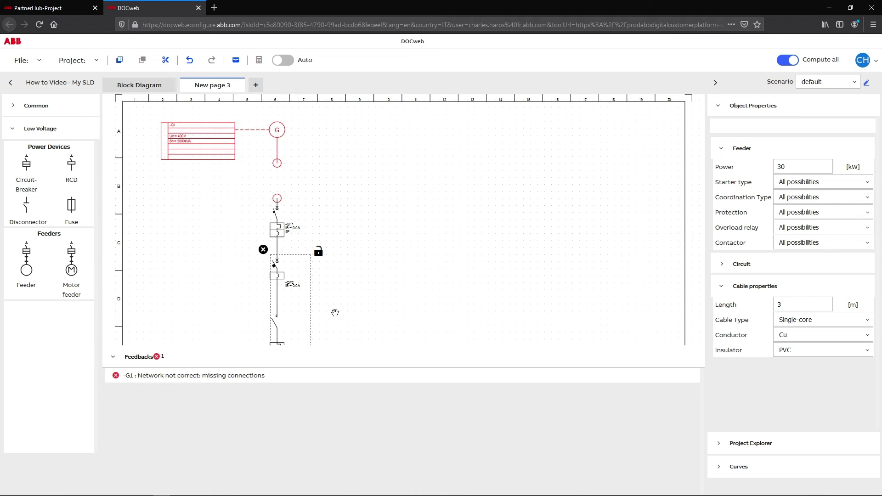
drag(277, 199, 280, 174)
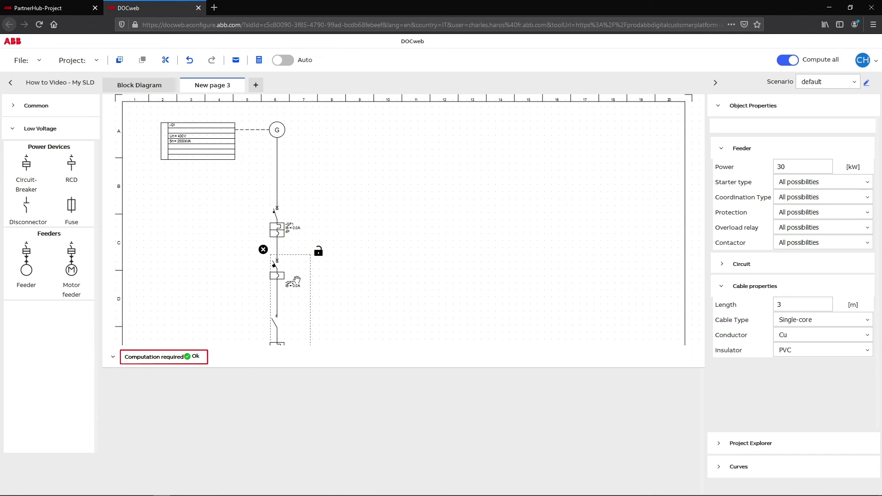
click(260, 64)
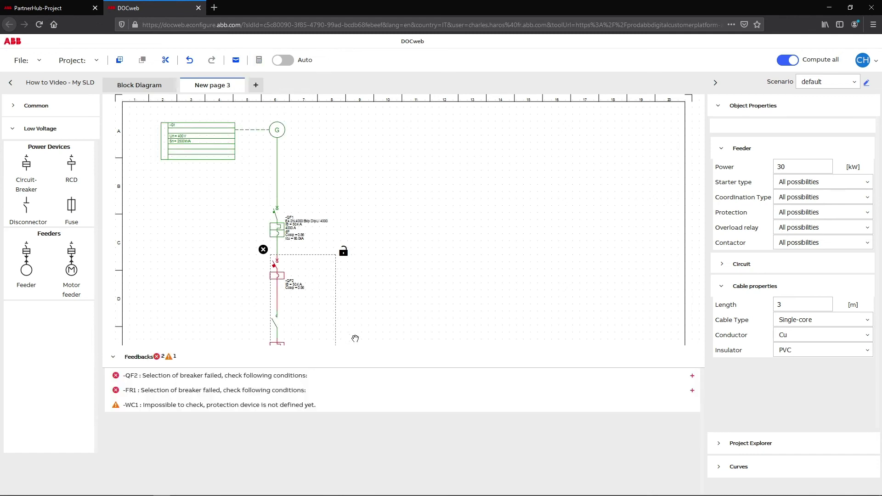